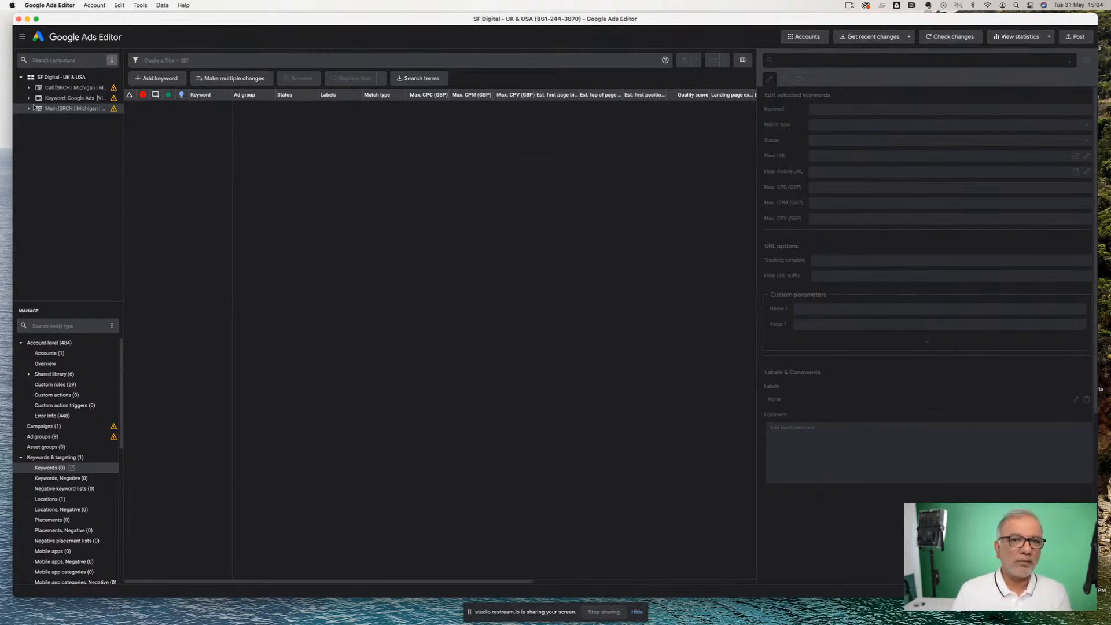
- Duplicate the Call [SRCH | Michigan | Mob | Max. Conv. | $100 tCPA] campaign within the same account
click(66, 88)
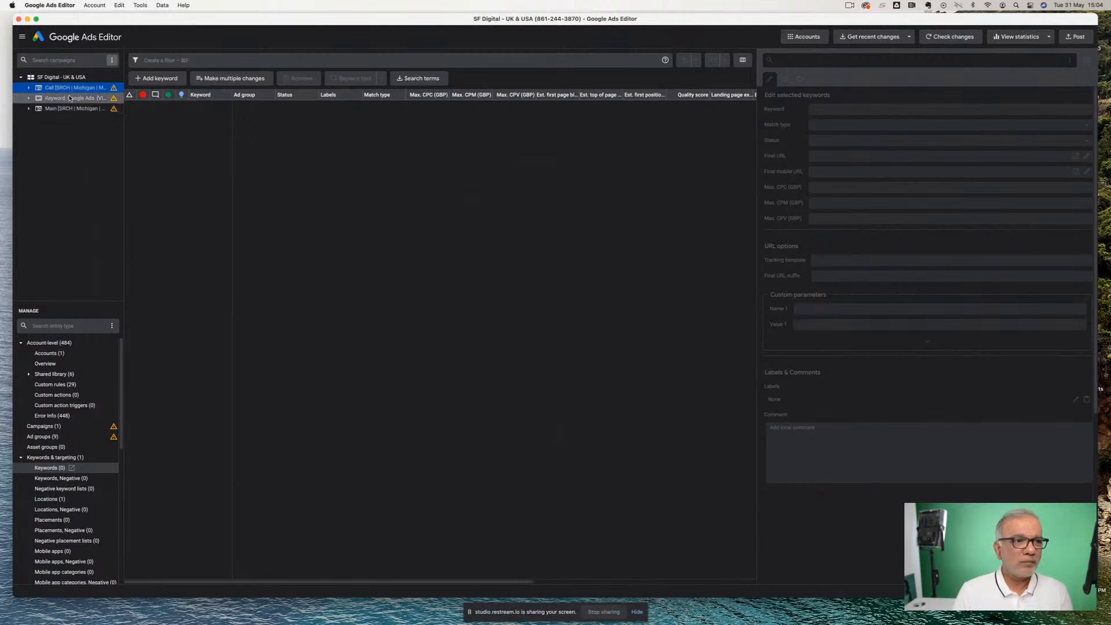
click(66, 89)
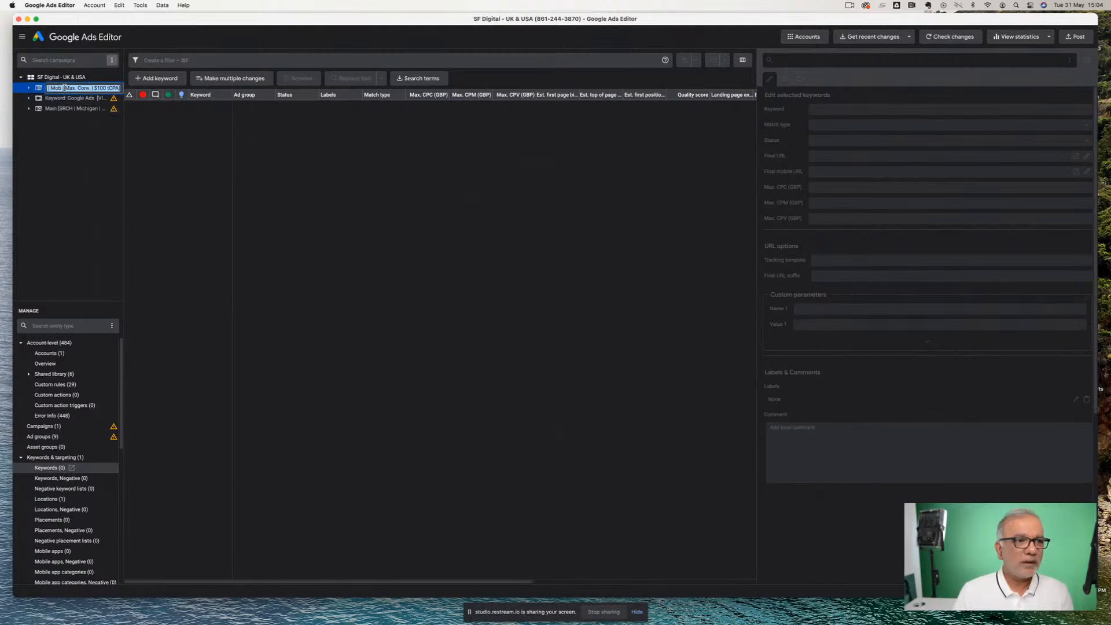
click(28, 88)
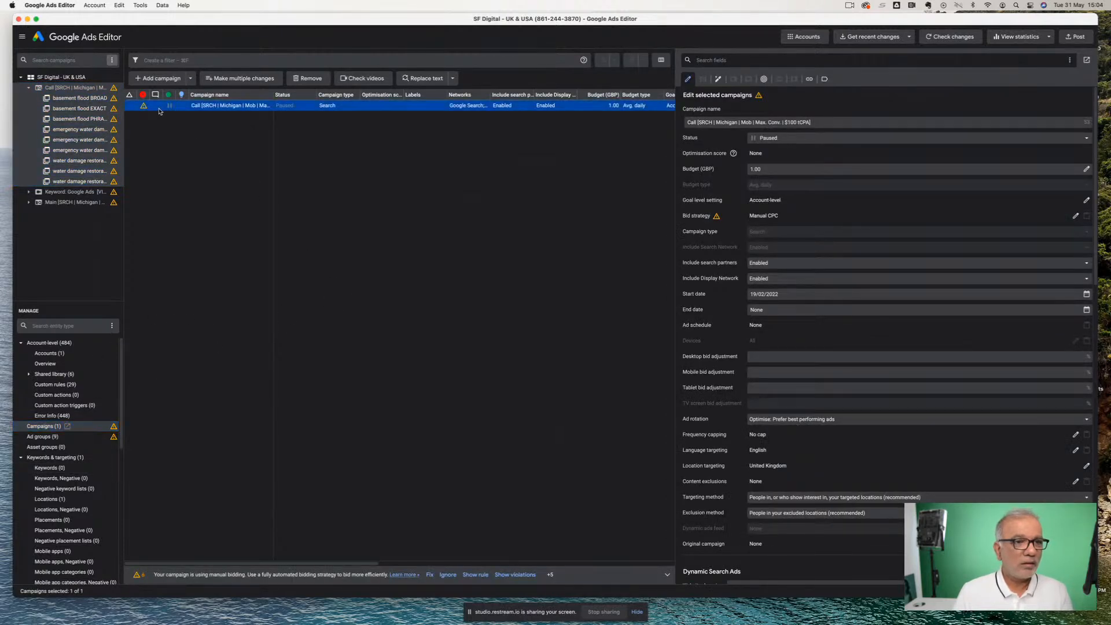
key(super+c)
key(super+v)
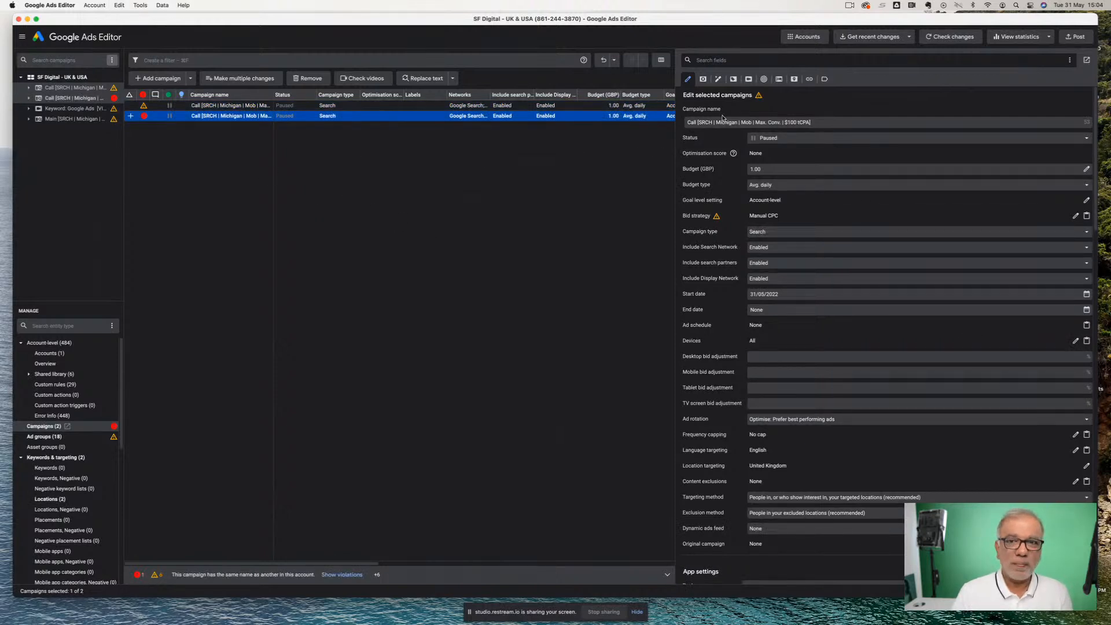
- Rename the duplicated campaign as Call 2 [SRCH | Michigan | Mob | Max. Conv. | $100 tCPA] and display it on its own
click(696, 122)
text(2)
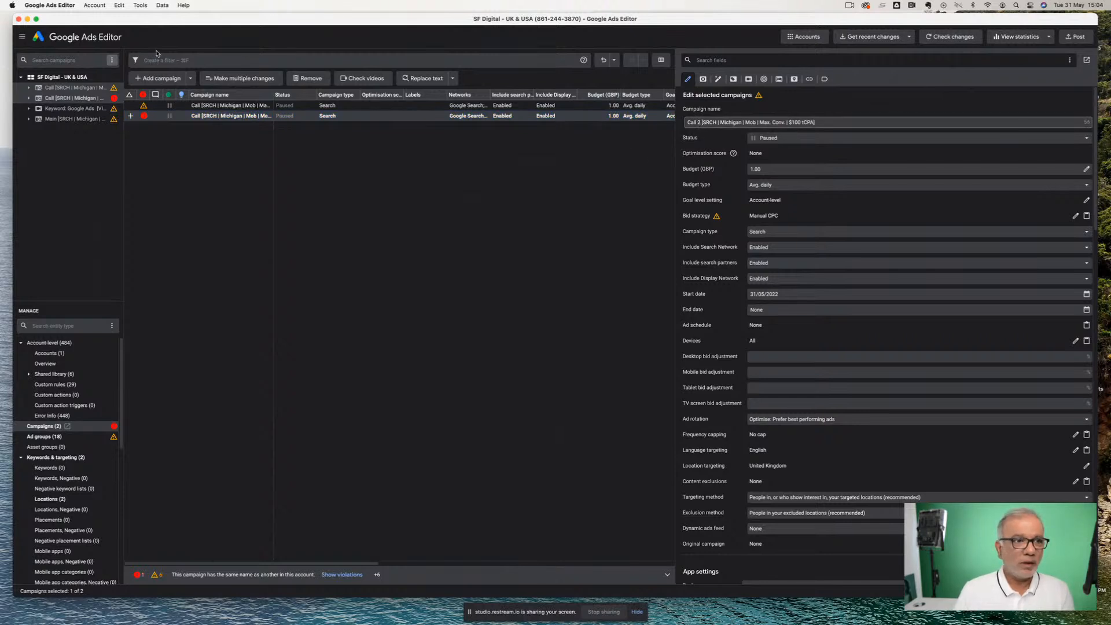
click(78, 97)
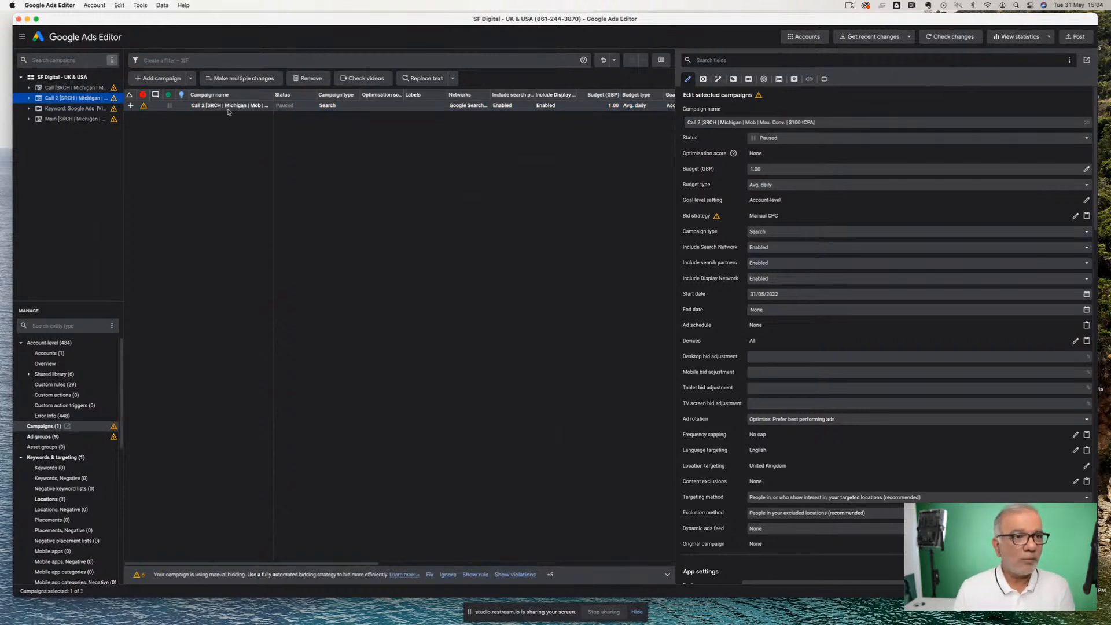
- Check the Call 2 campaign's budget and bid strategy settings without changing them
click(773, 169)
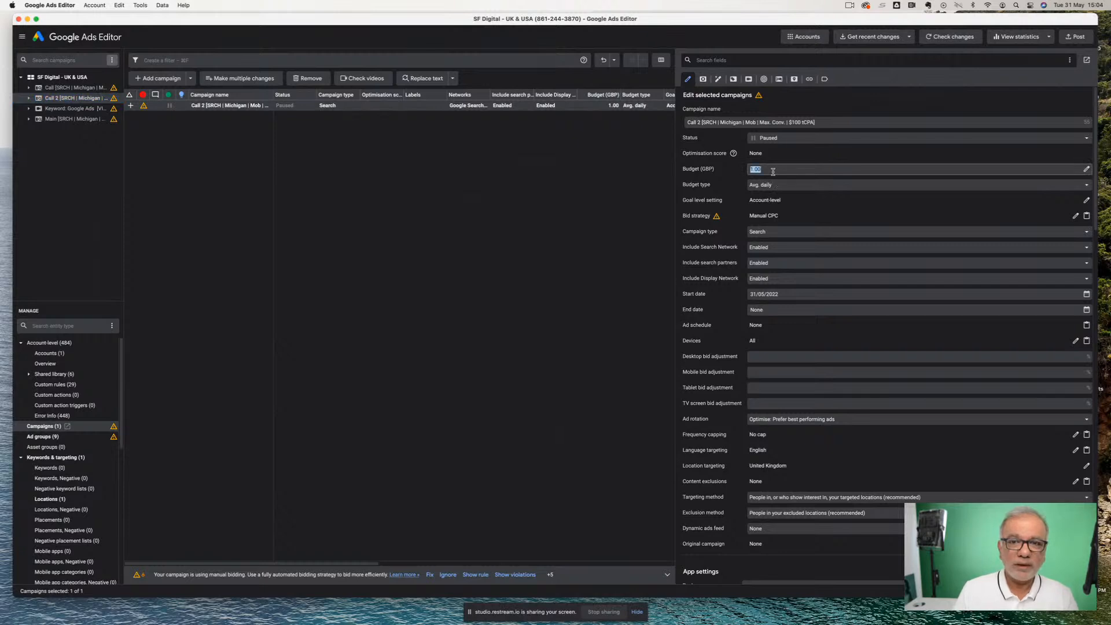
click(1075, 216)
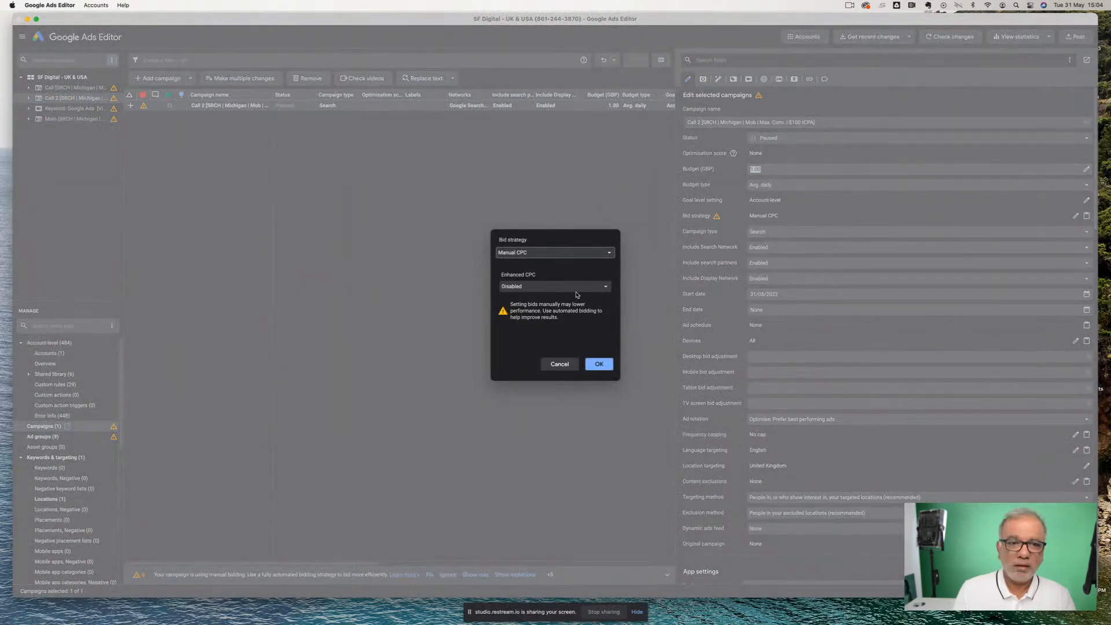
click(559, 364)
- Set the status of the Call 2 campaign's three basement flood ad groups (BROAD, EXACT and PHRASE) to Paused
scroll(45, 481, down, 3)
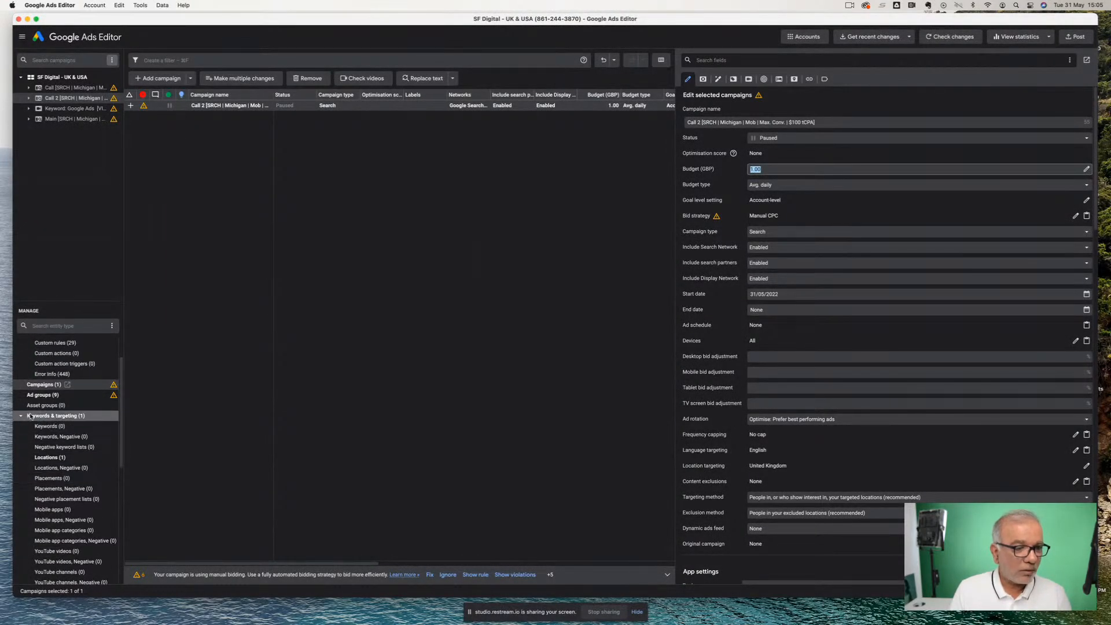
click(45, 398)
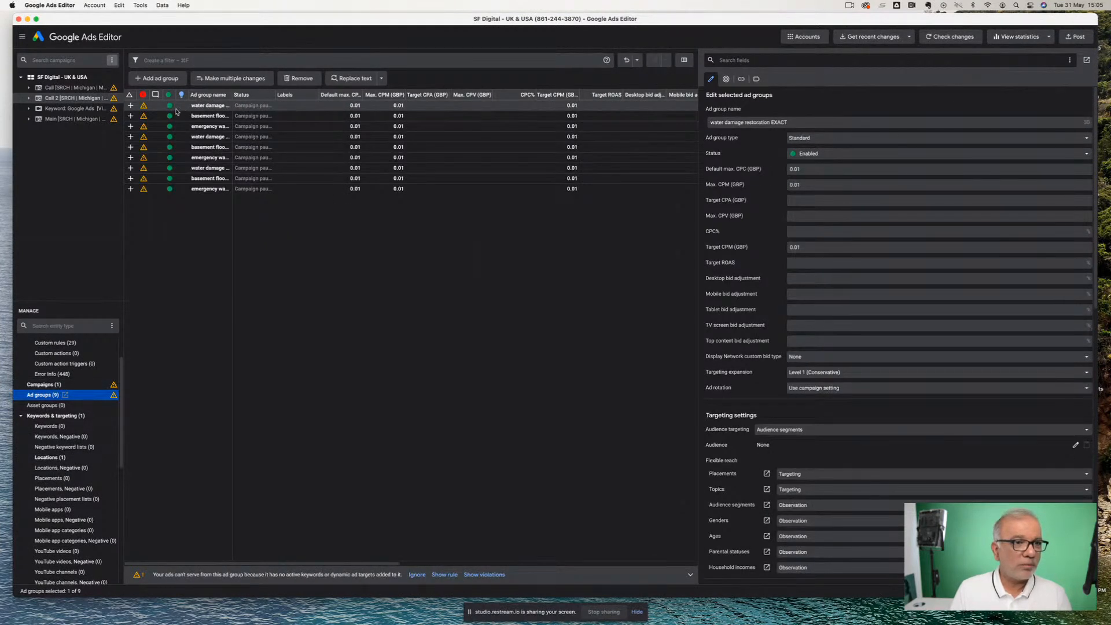
click(28, 98)
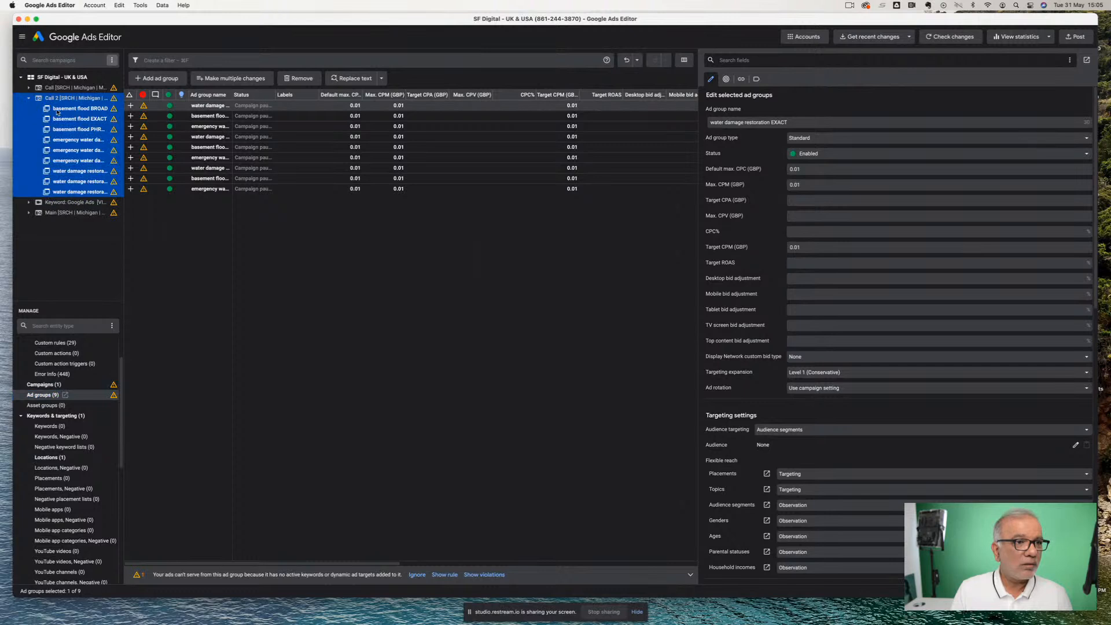
click(55, 109)
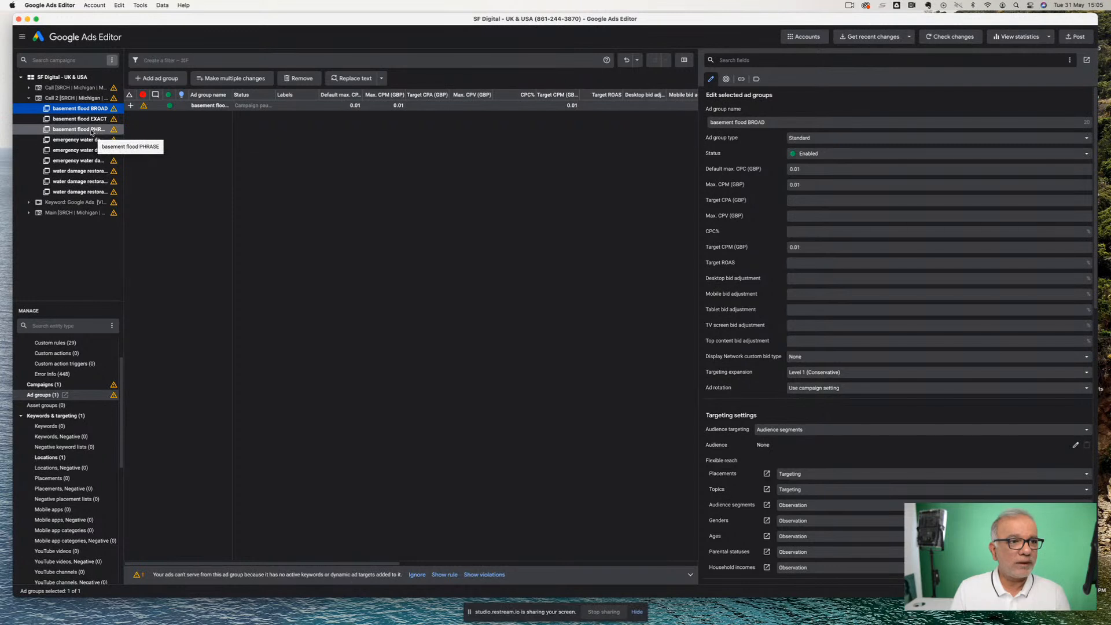
shift+click(91, 130)
shift+click(170, 130)
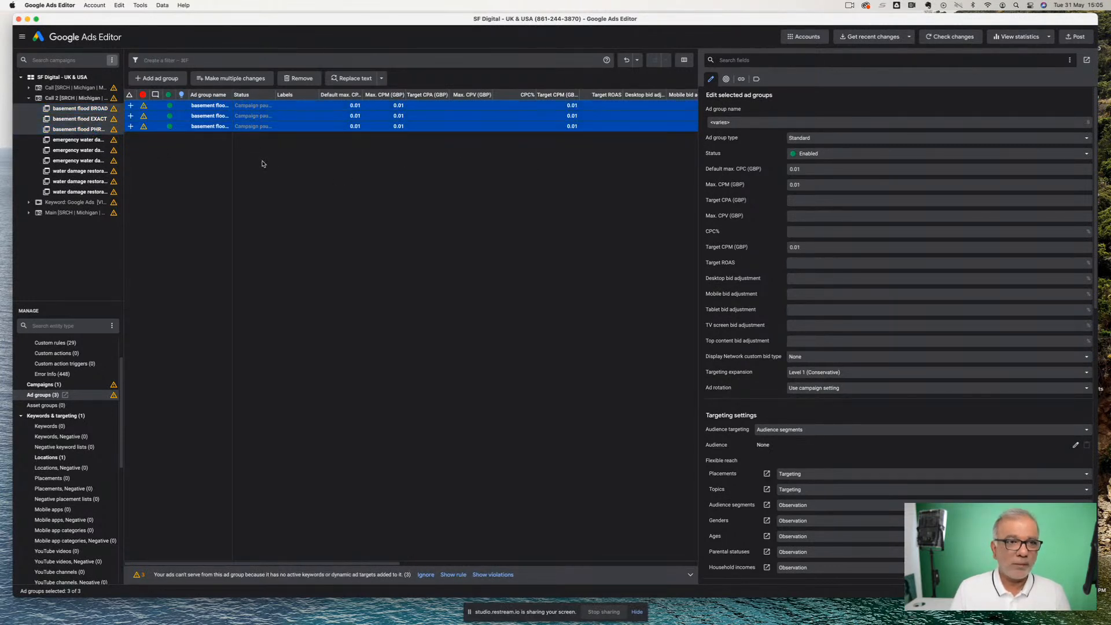
click(833, 157)
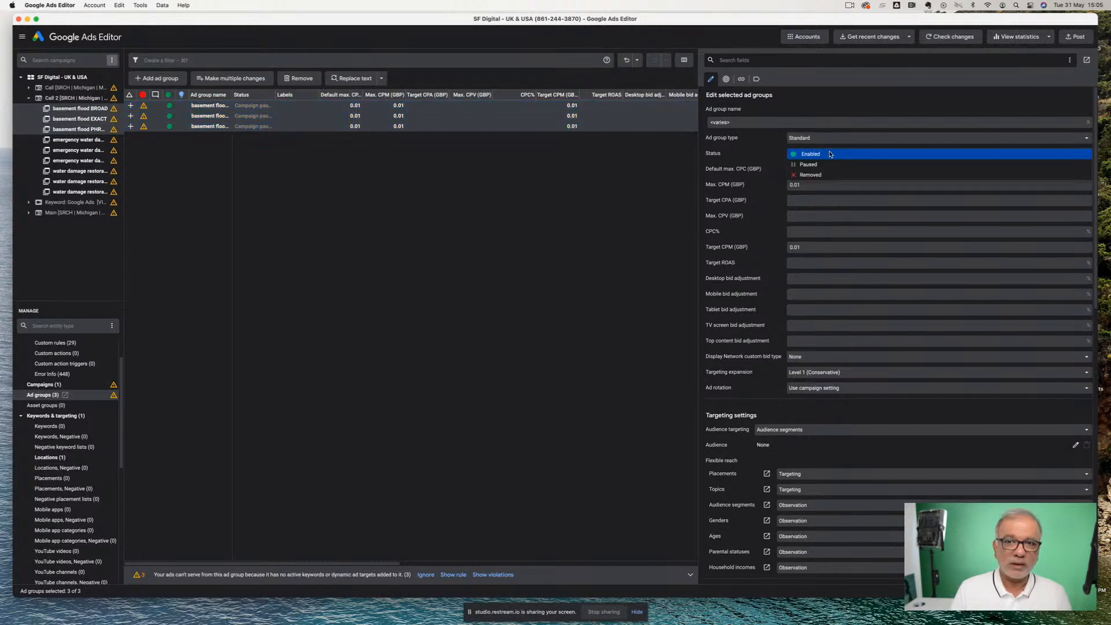
click(825, 165)
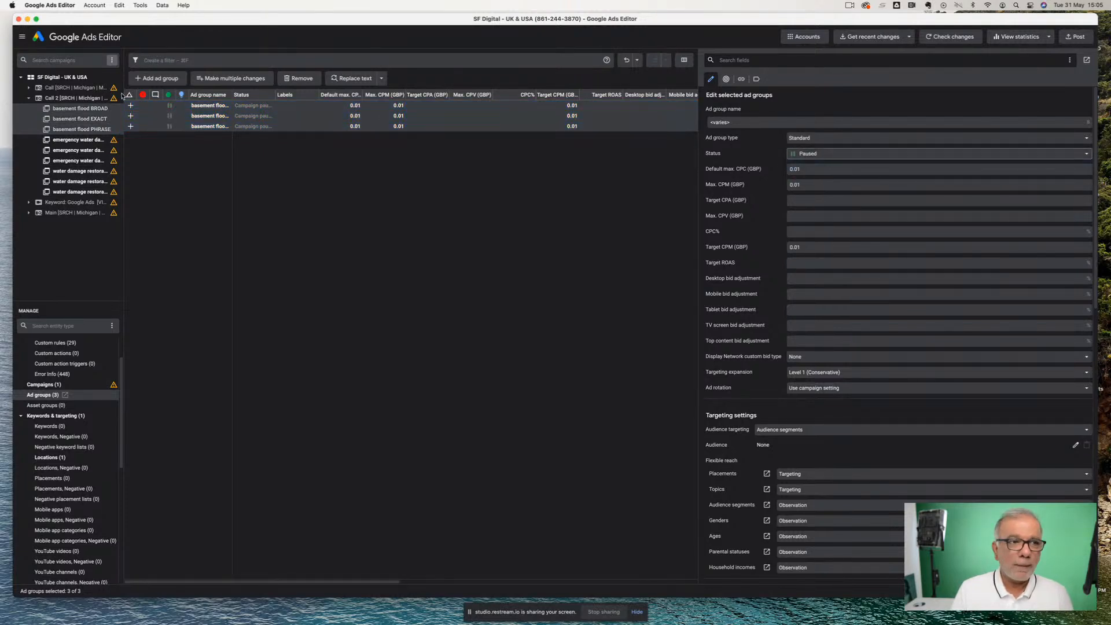
- Display the keywords of the three emergency water ad groups in the Call 2 campaign
click(79, 139)
shift+click(76, 160)
shift+click(161, 125)
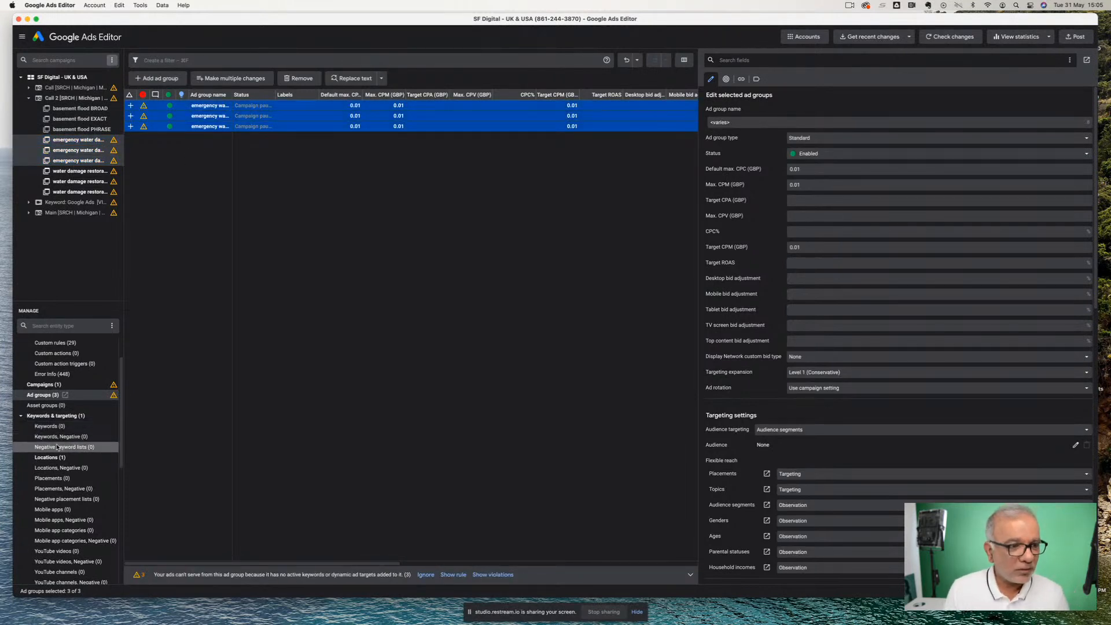
click(50, 426)
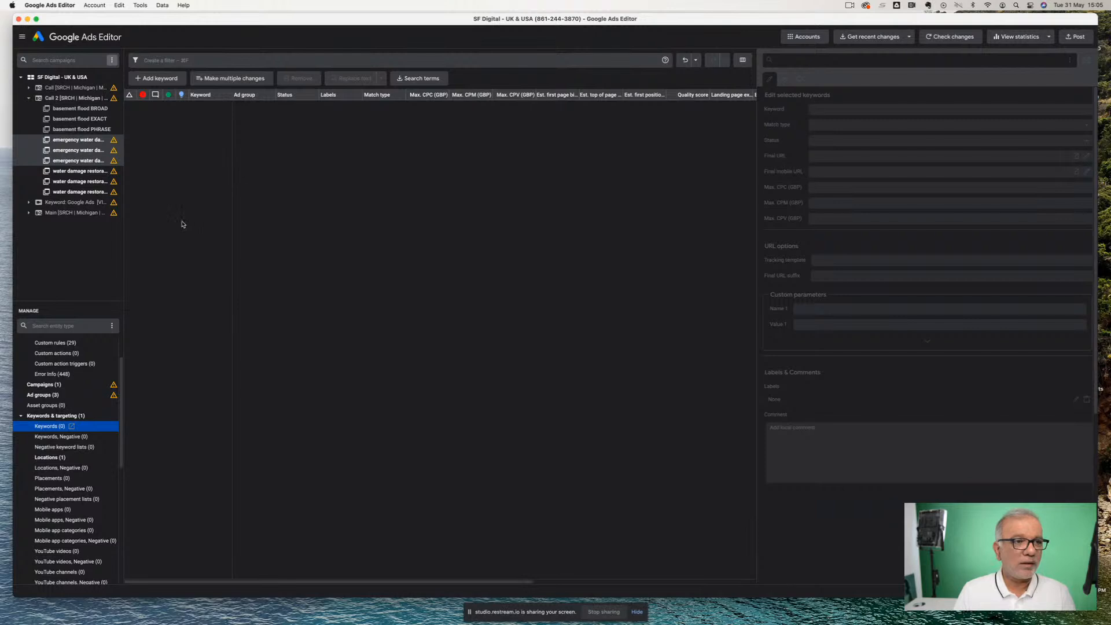
- Look through the keyword and targeting, ads, ad extensions and recommendations categories available for the selected ad groups
click(21, 417)
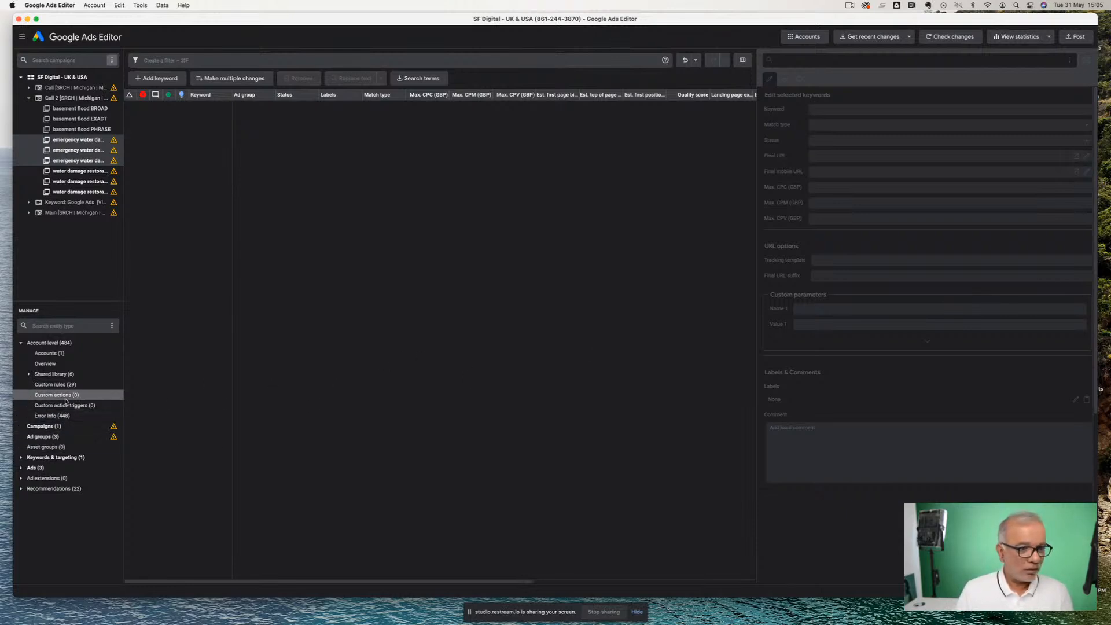
click(21, 457)
scroll(26, 468, down, 5)
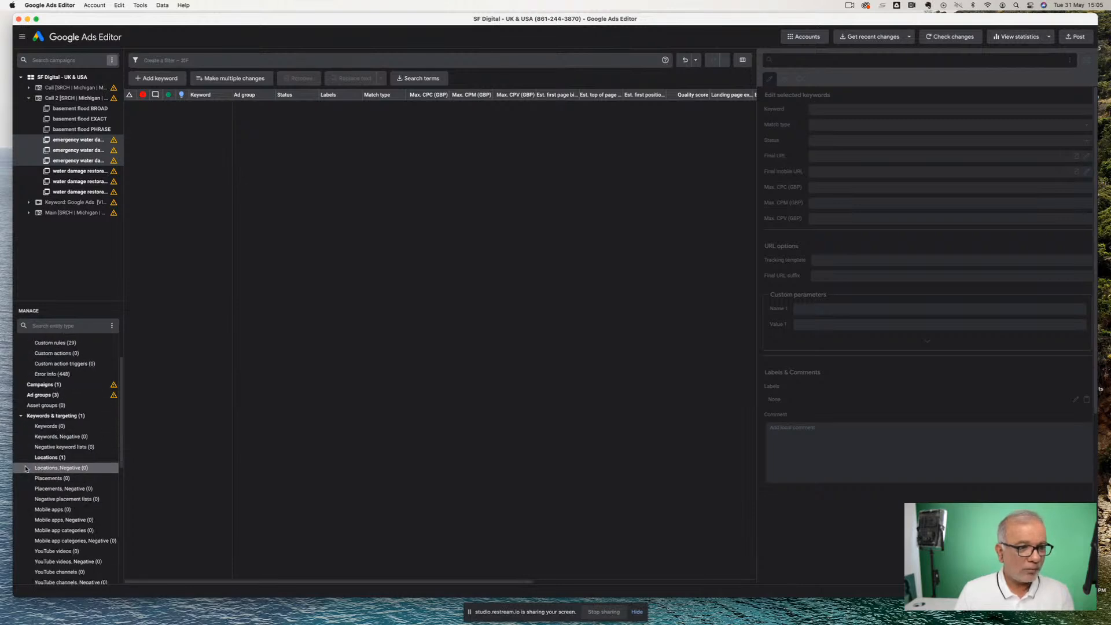
scroll(26, 469, down, 4)
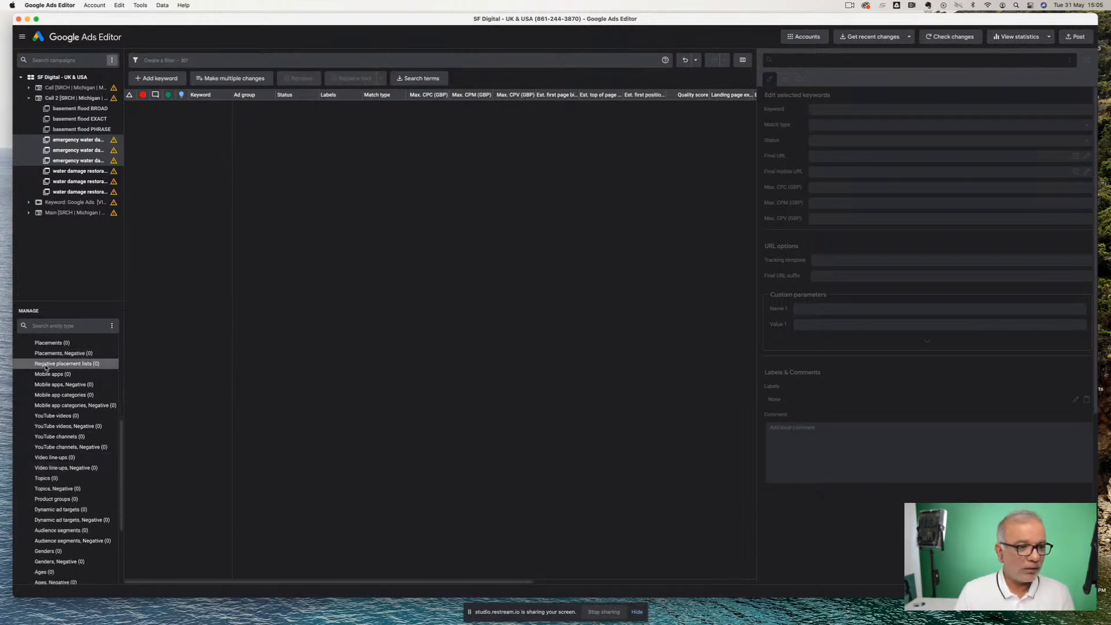
scroll(51, 459, down, 5)
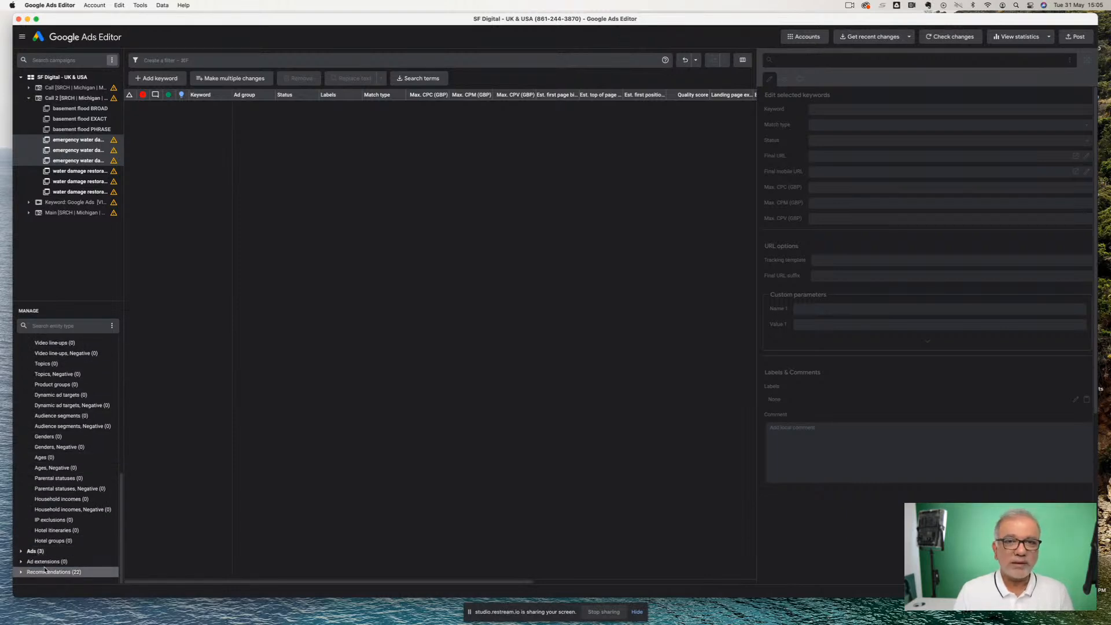
scroll(64, 414, up, 15)
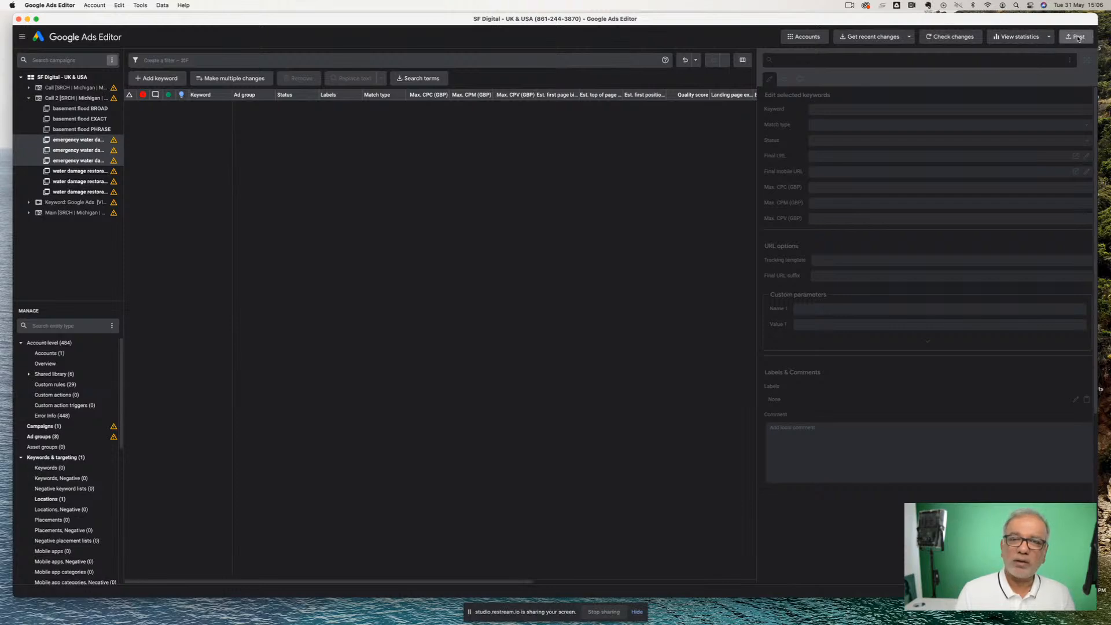
- Switch to Chrome, deselect the Learn Google Ads Editor line in the Fiverr / Google Ads Gig document, and show the Canva thumbnail design
key(ctrl+Left)
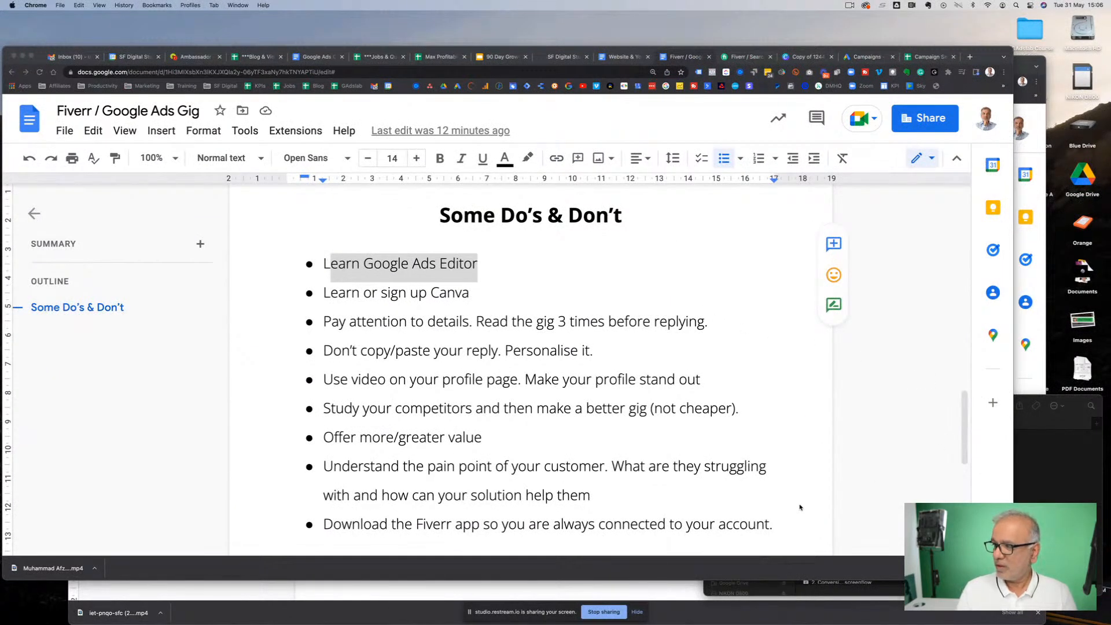
mouse_move(488, 624)
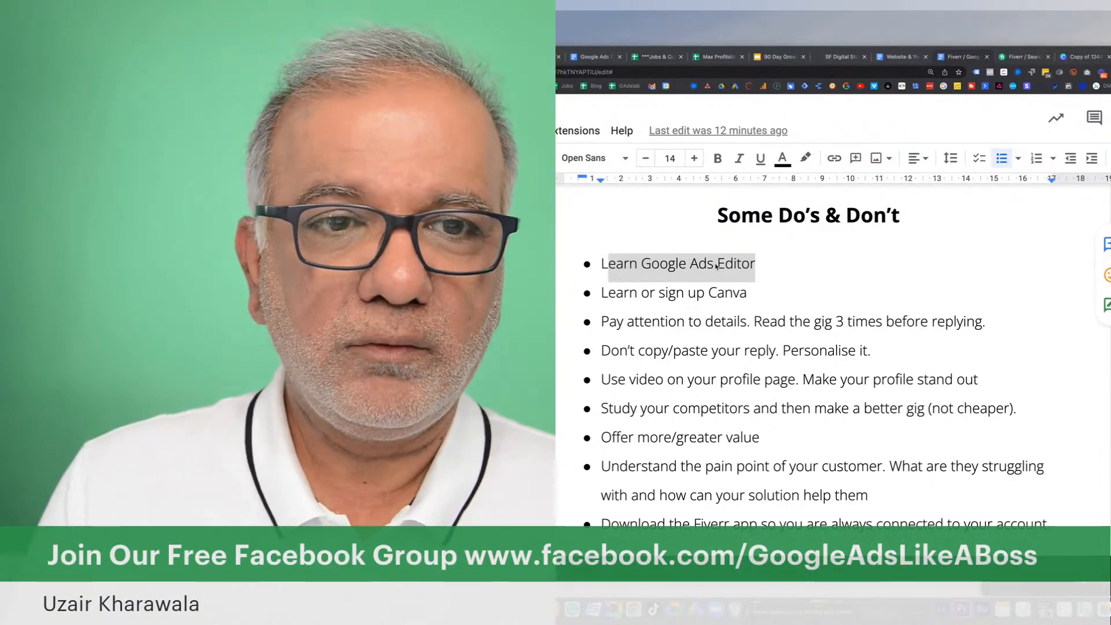
click(862, 276)
click(862, 276)
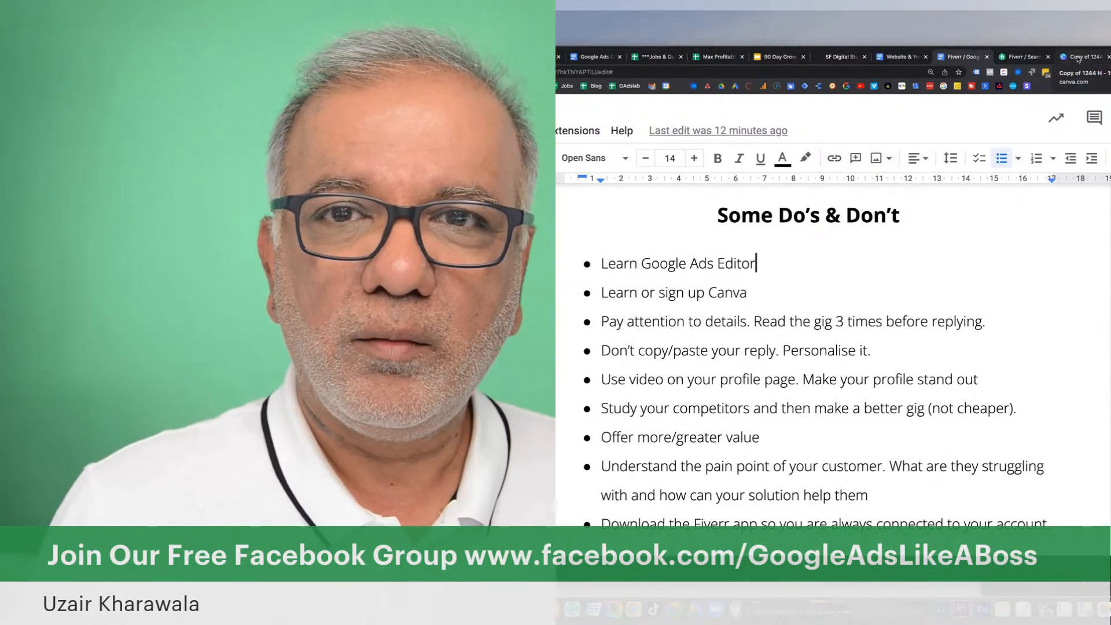
click(1079, 57)
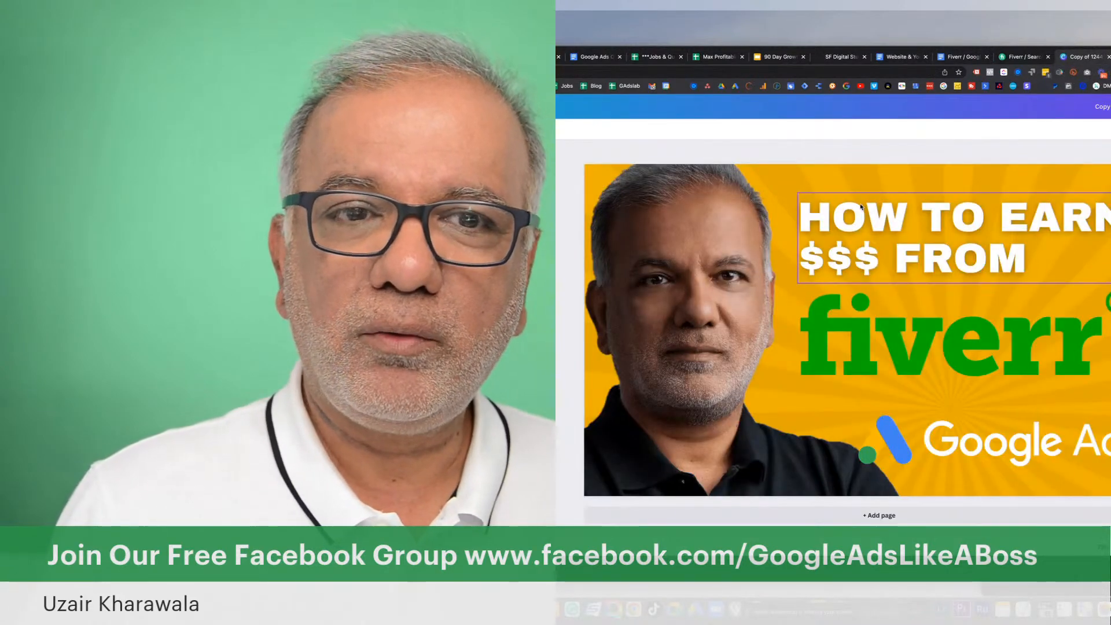